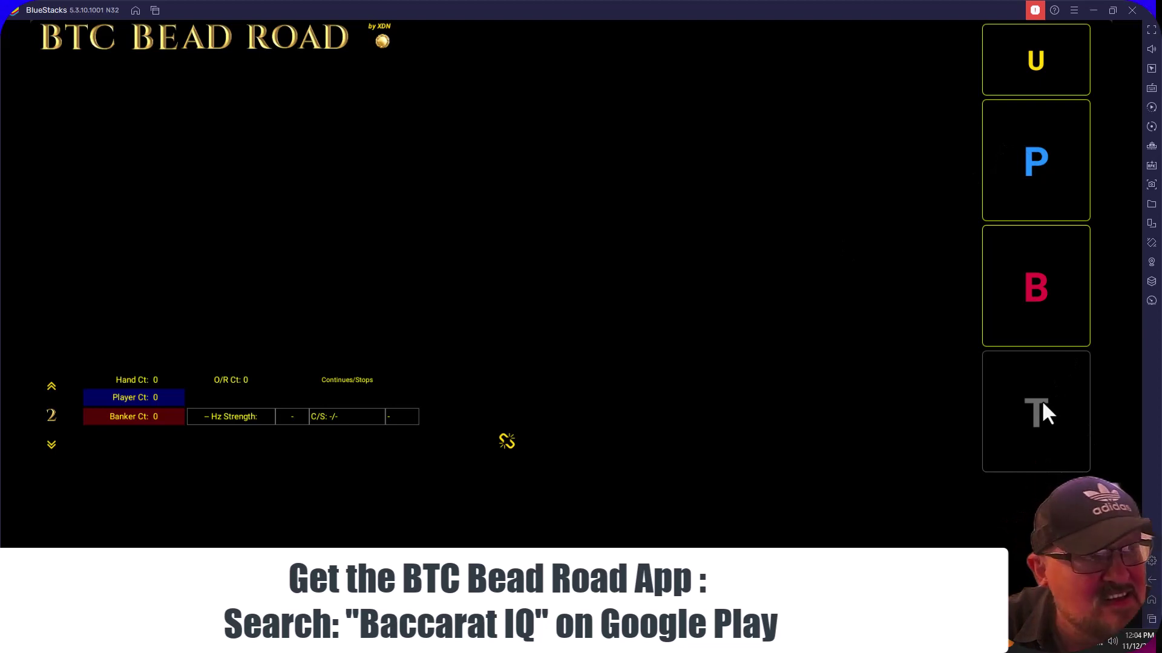
# Record twelve Player hands in a row, bringing hand and Player counts to 12 with a P signal
pyautogui.click(1037, 196)
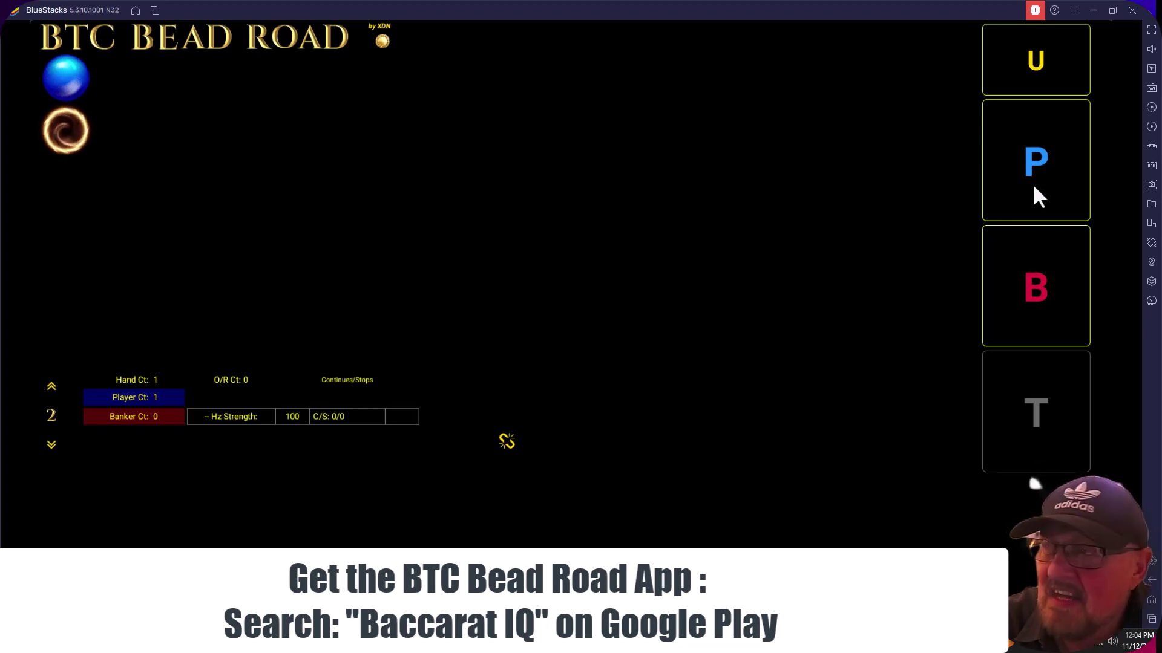
pyautogui.click(1033, 187)
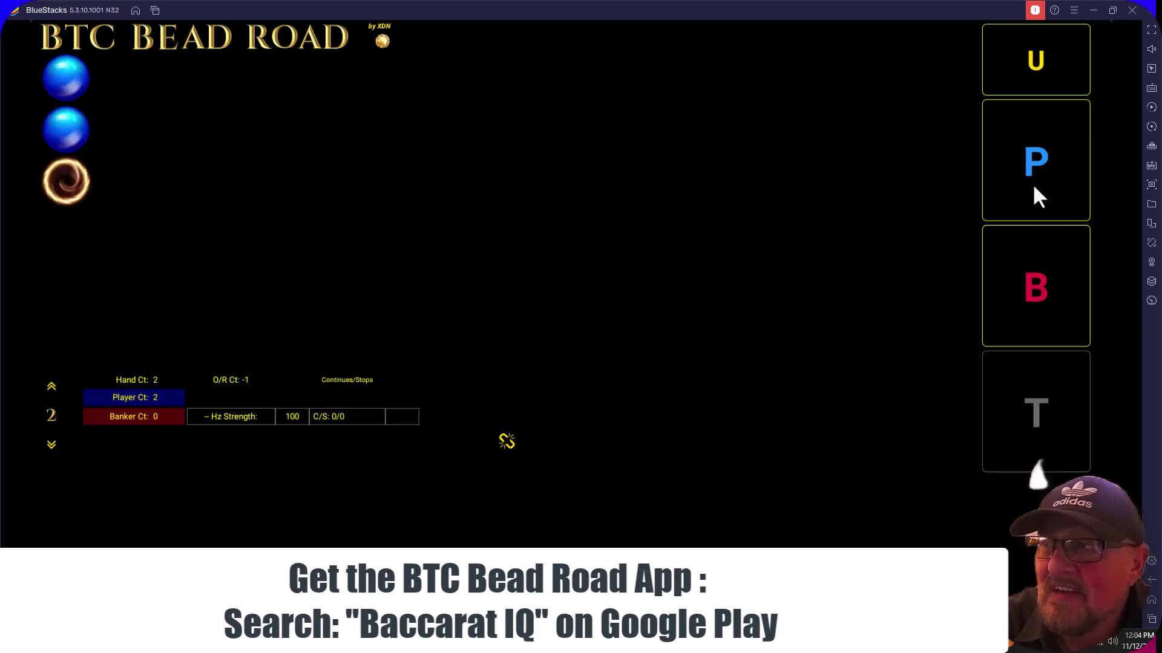
pyautogui.click(1033, 187)
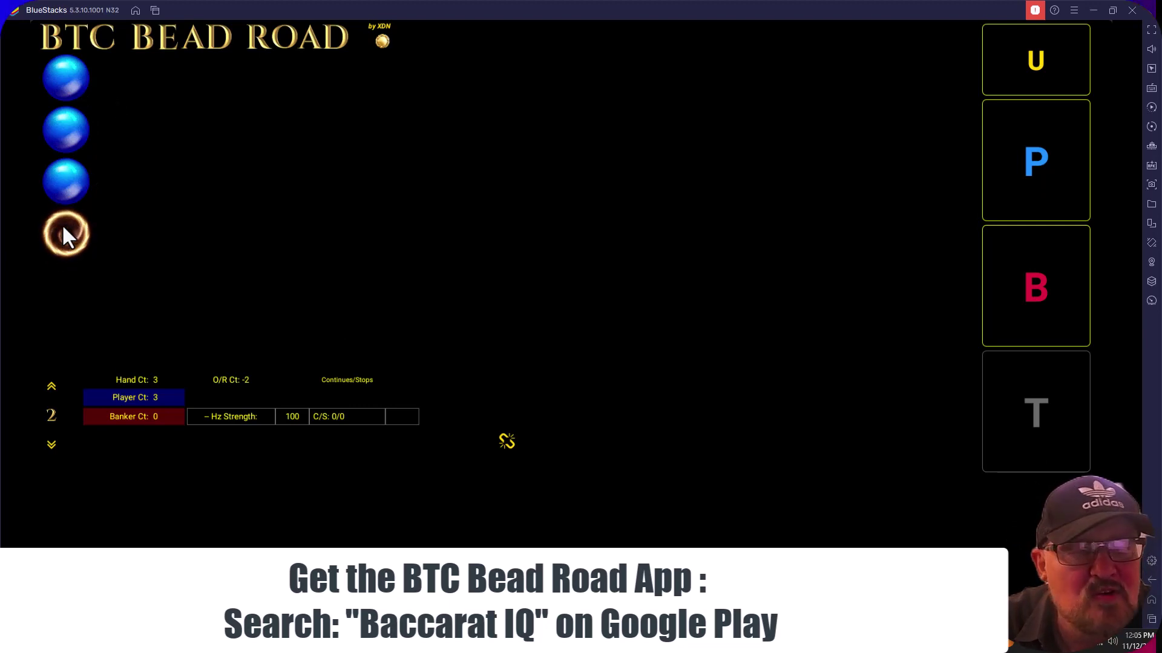
pyautogui.click(1026, 183)
pyautogui.click(1025, 180)
pyautogui.click(1024, 180)
pyautogui.click(1024, 180)
pyautogui.click(1024, 180)
pyautogui.click(1023, 180)
pyautogui.click(1023, 180)
pyautogui.click(1024, 180)
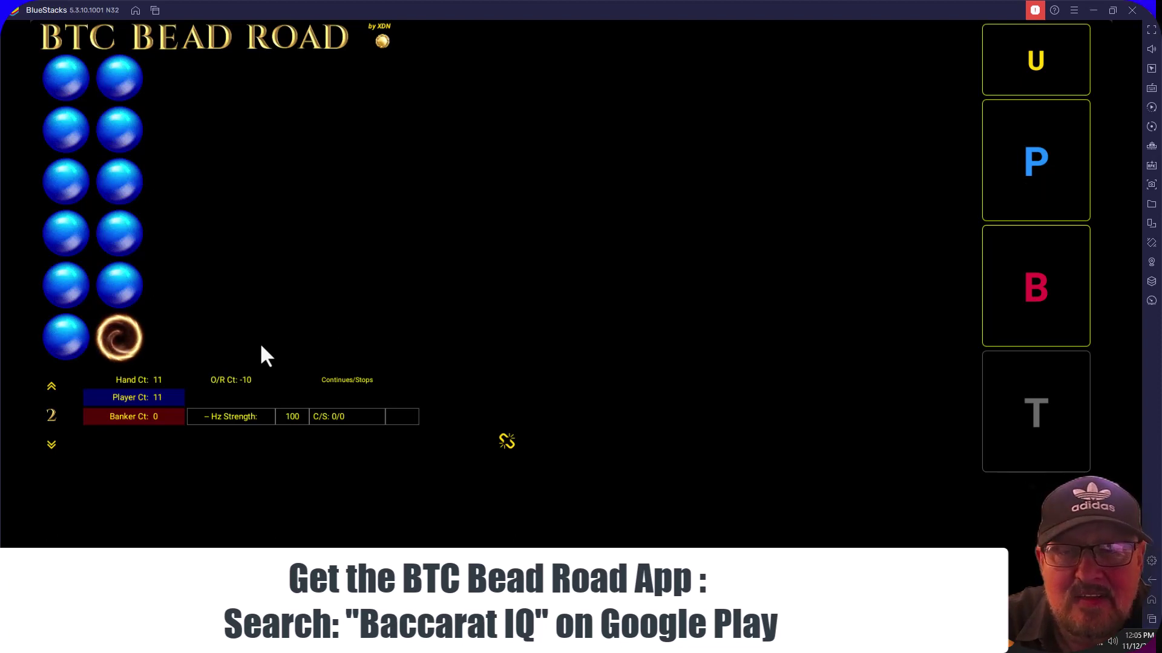
pyautogui.click(992, 180)
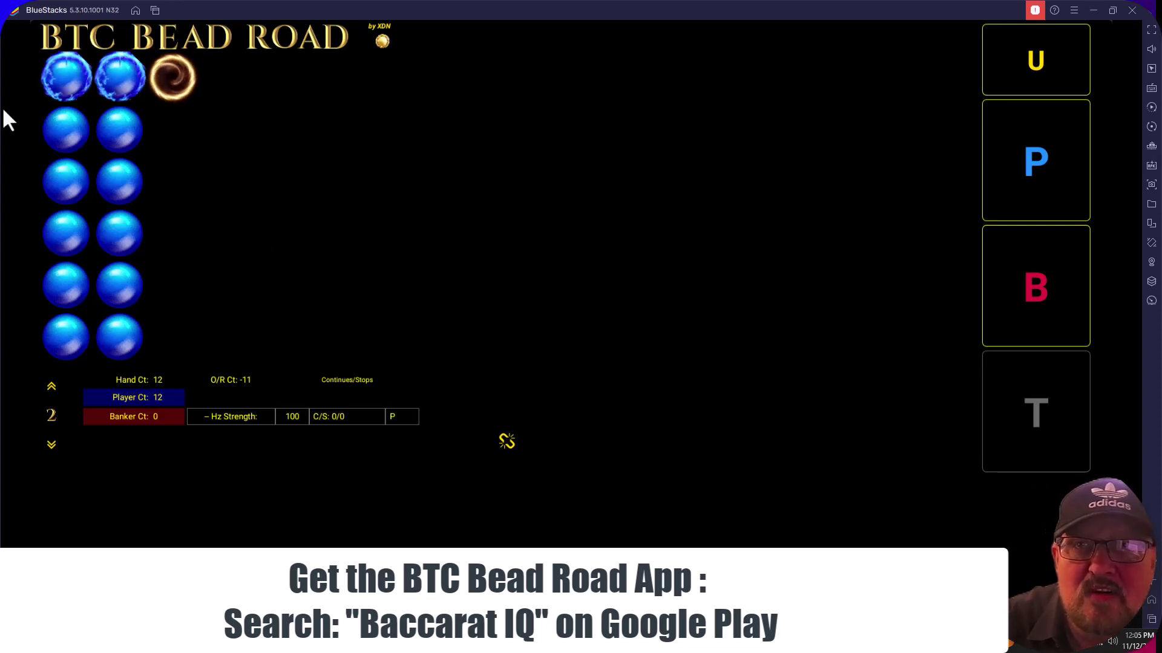
pyautogui.click(50, 388)
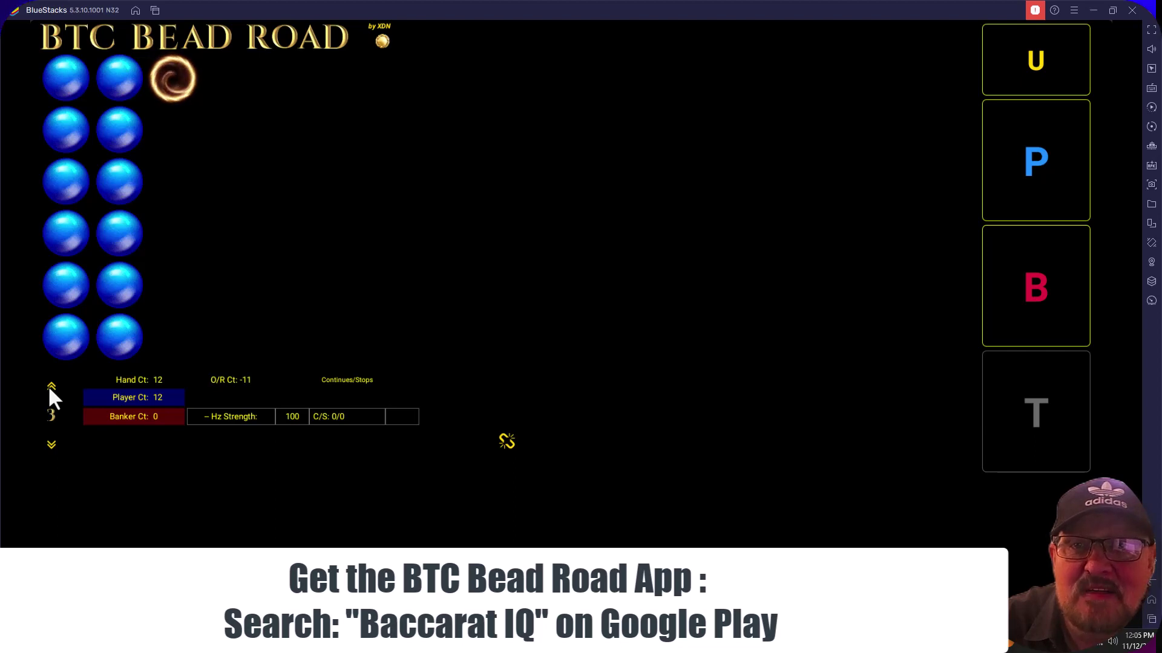
pyautogui.click(51, 388)
pyautogui.click(50, 388)
pyautogui.click(51, 387)
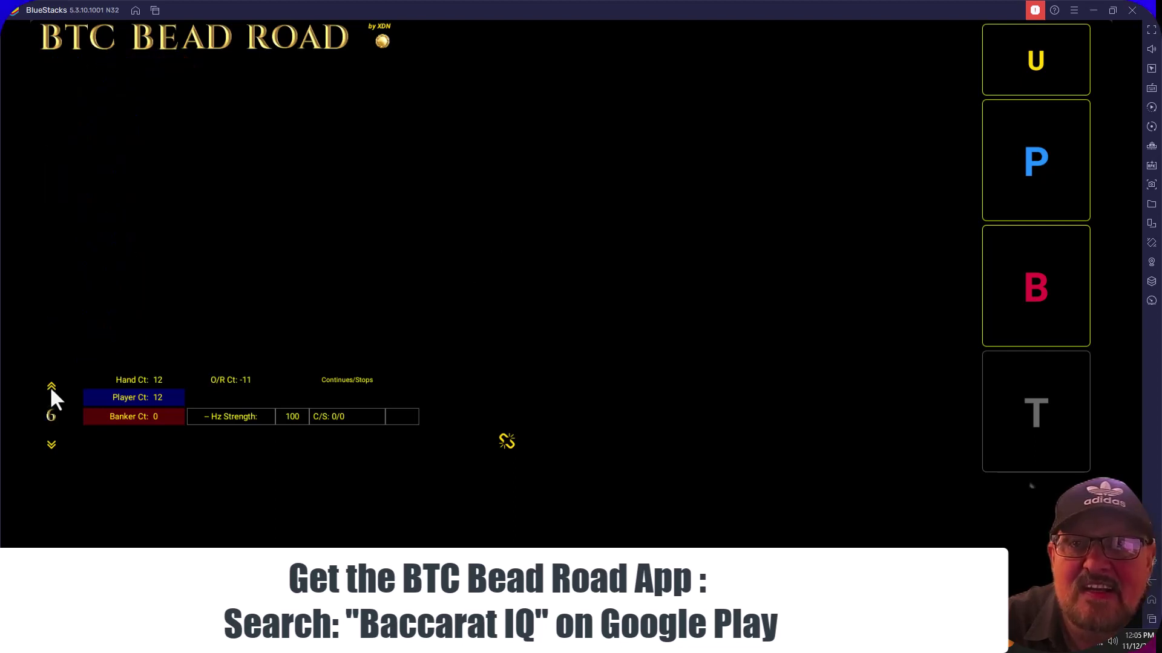
pyautogui.click(51, 446)
pyautogui.click(51, 446)
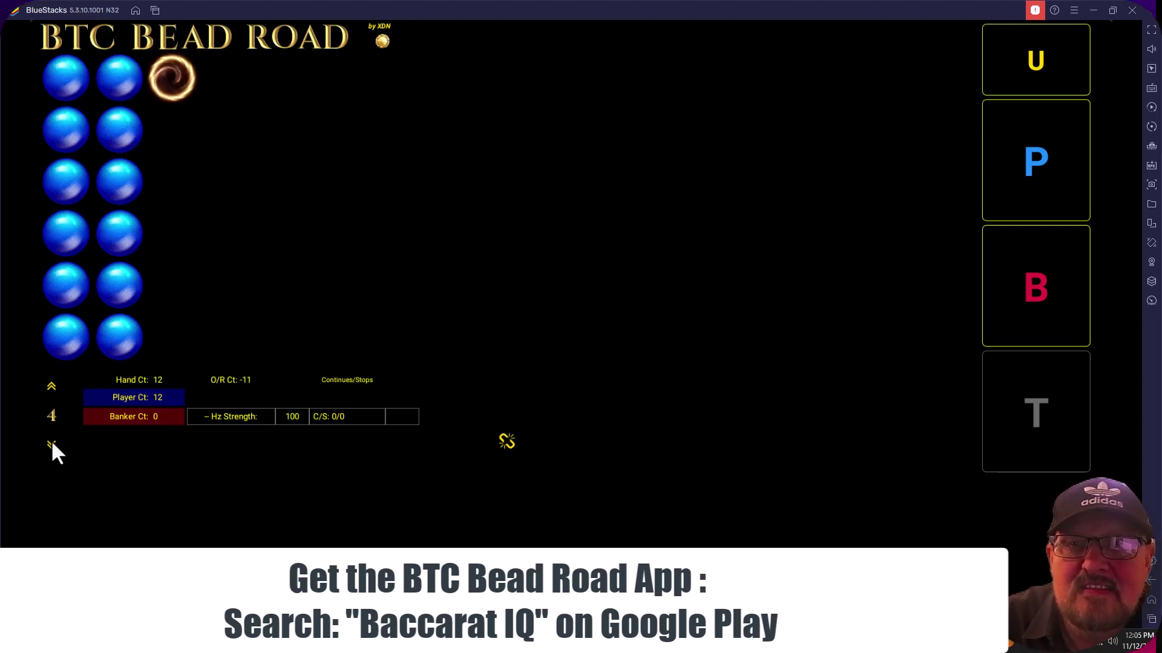
pyautogui.click(51, 446)
pyautogui.click(51, 447)
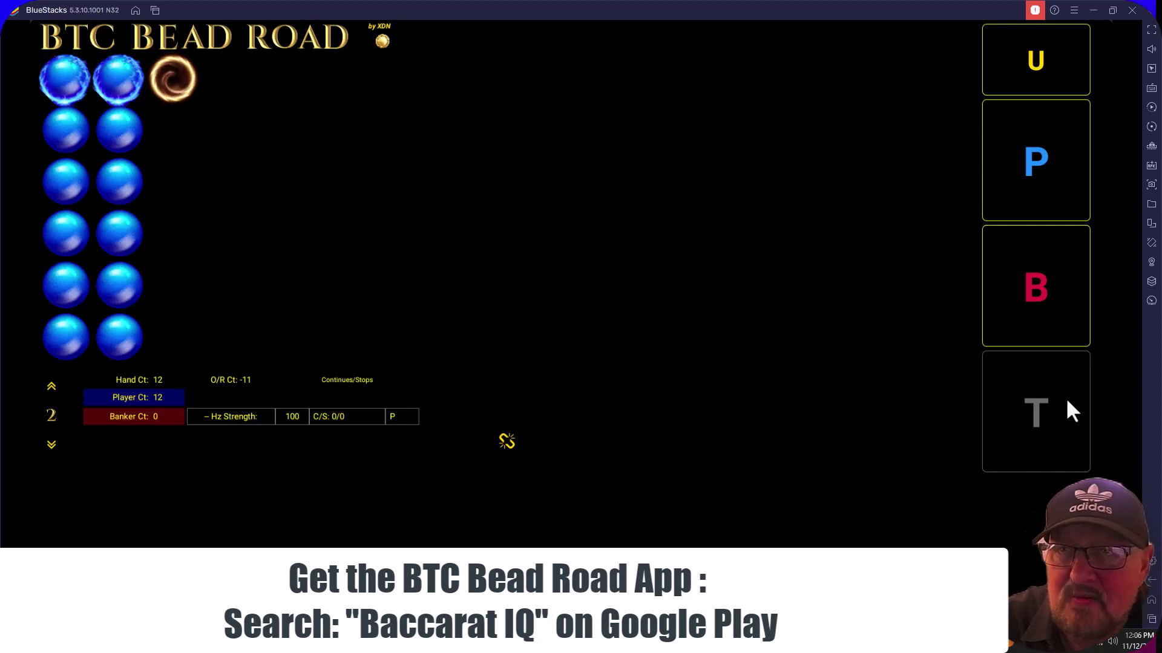
pyautogui.click(1033, 66)
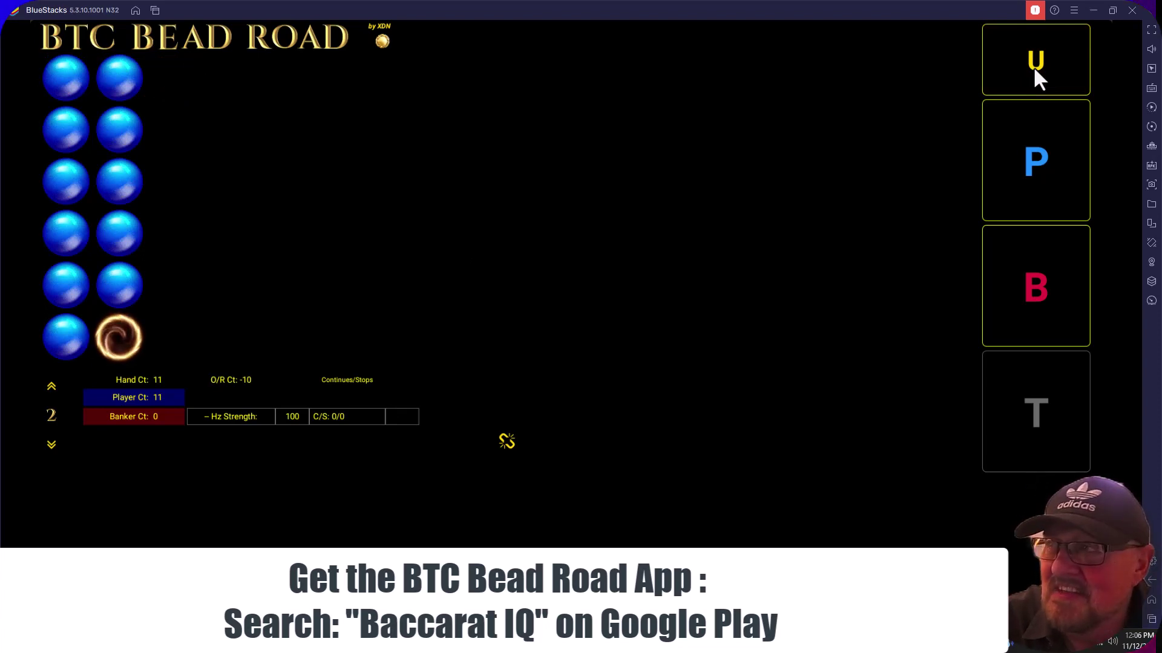
pyautogui.click(1033, 67)
pyautogui.click(1048, 180)
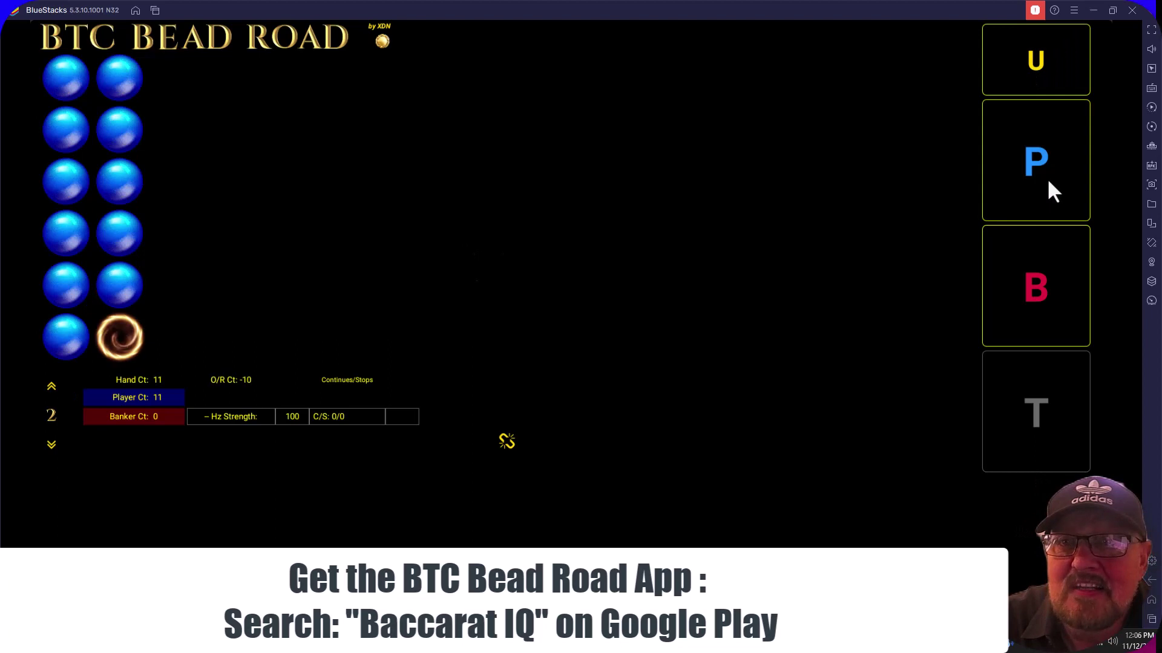
pyautogui.click(1049, 180)
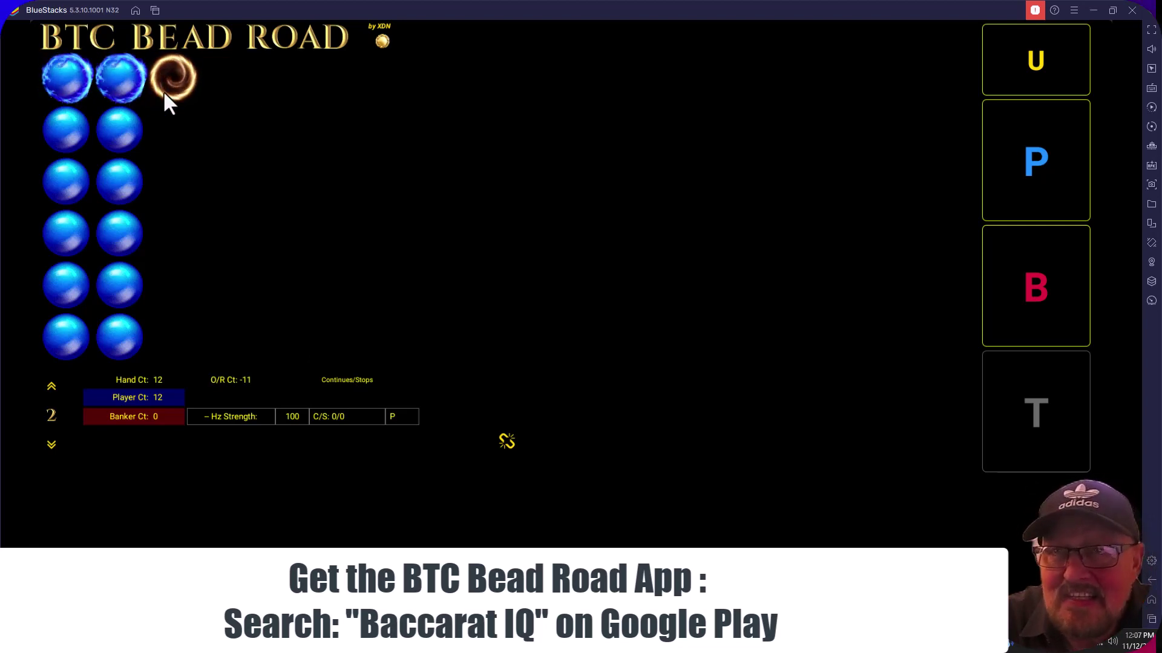
pyautogui.click(1034, 155)
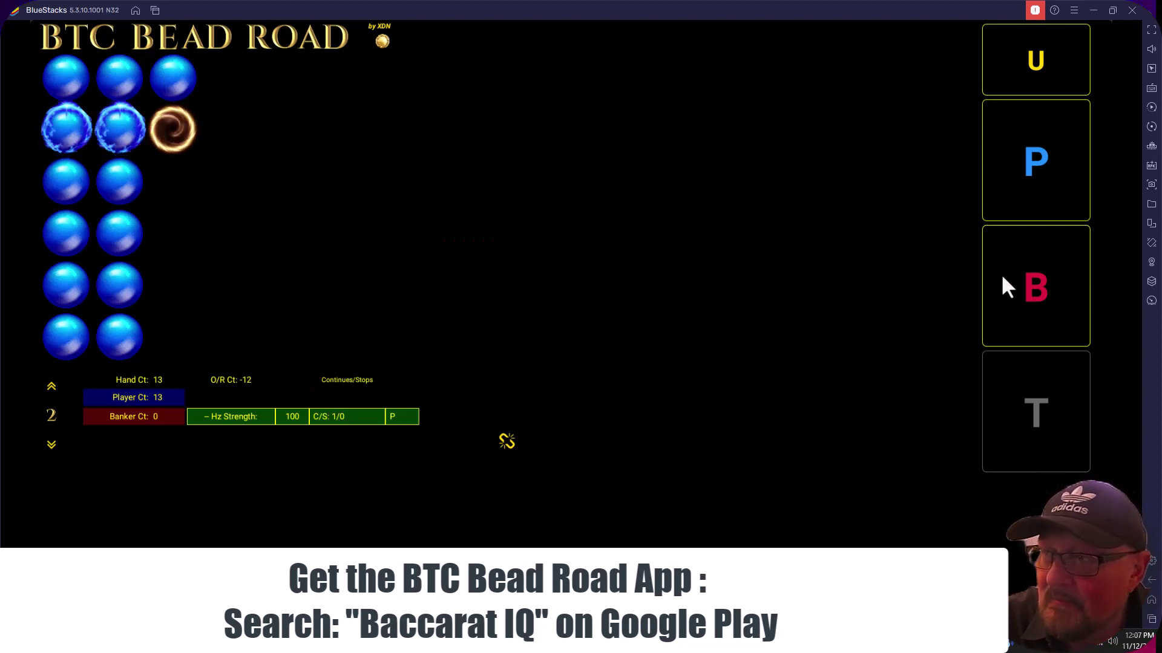
pyautogui.click(1043, 279)
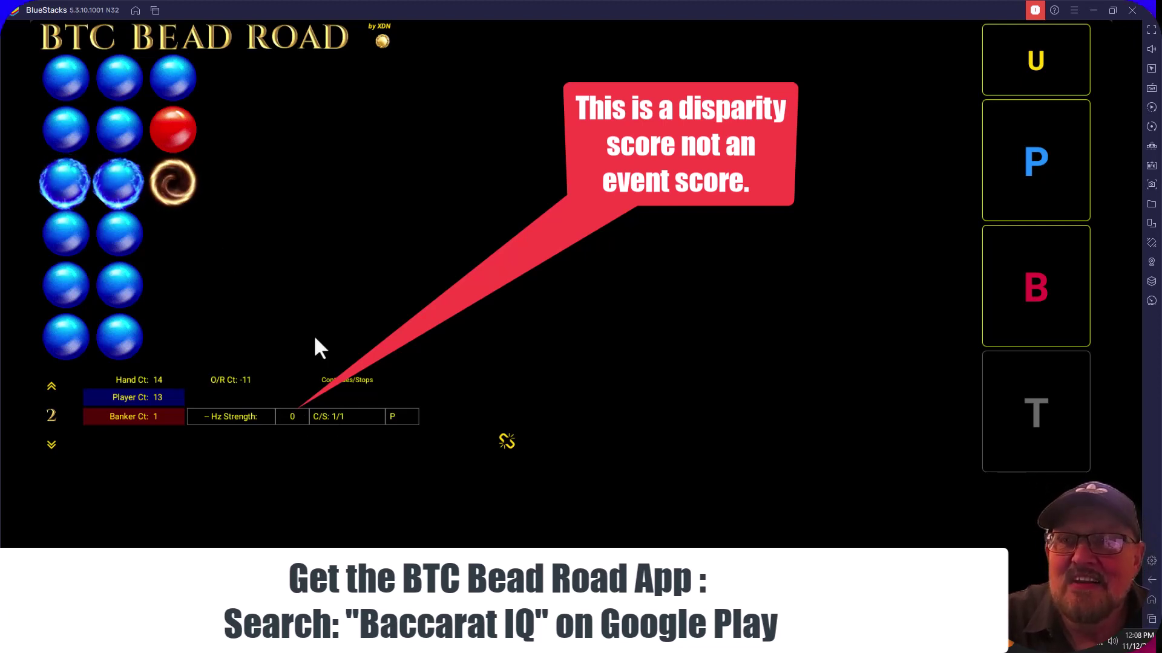
# Add two Player beads after the Banker bead, reaching 16 hands and 15 Player
pyautogui.click(1016, 175)
pyautogui.click(1016, 180)
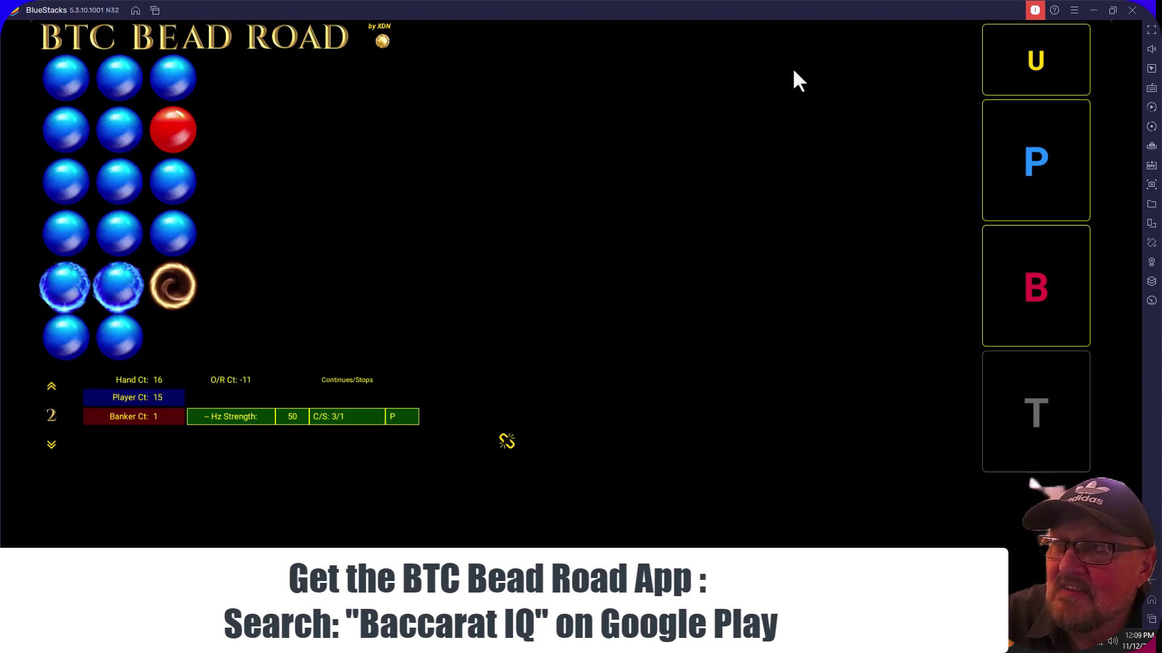
# Enable Up Diagonal and Down Diagonal tracking in the bead plate settings and confirm
pyautogui.click(385, 44)
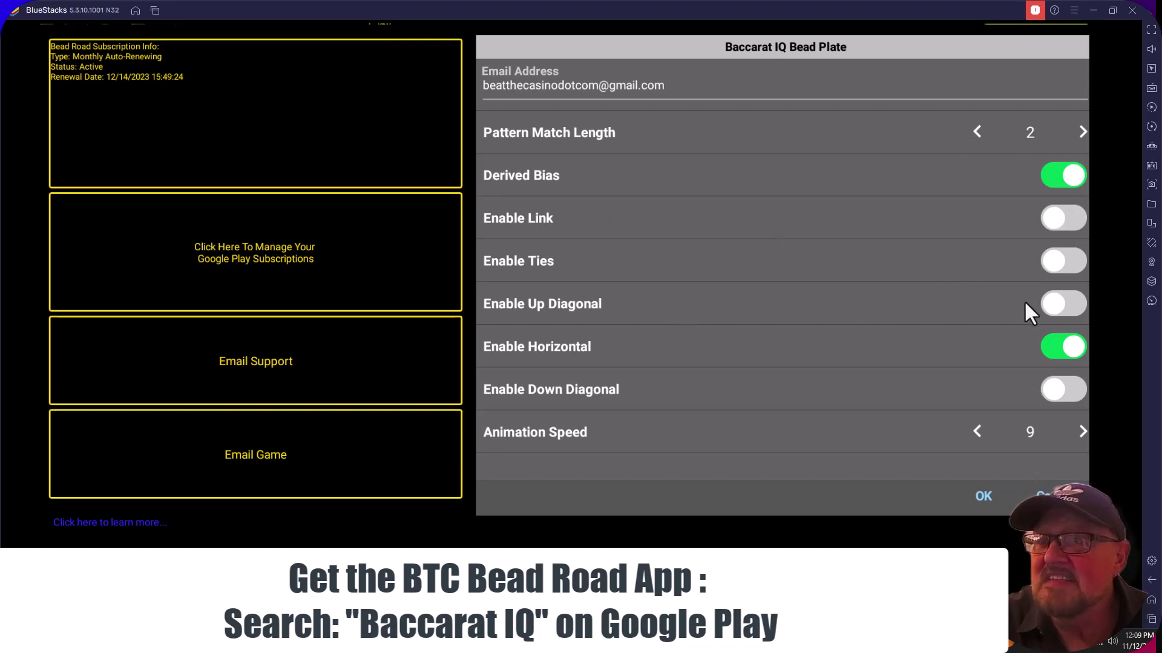
pyautogui.click(1077, 304)
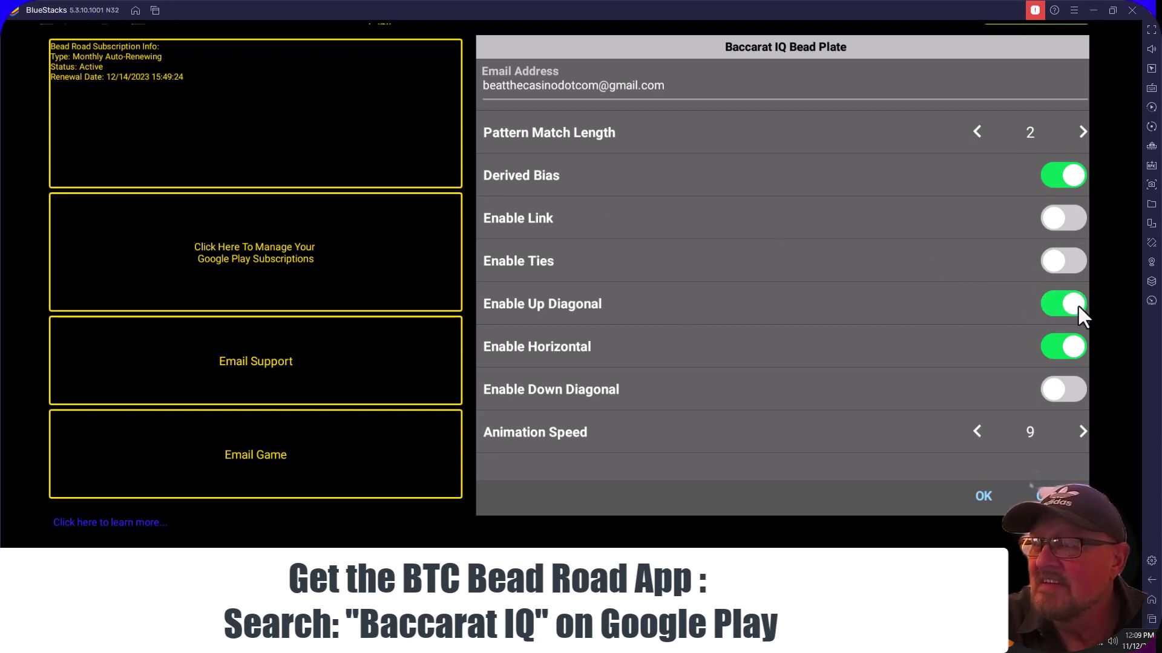
pyautogui.click(1070, 390)
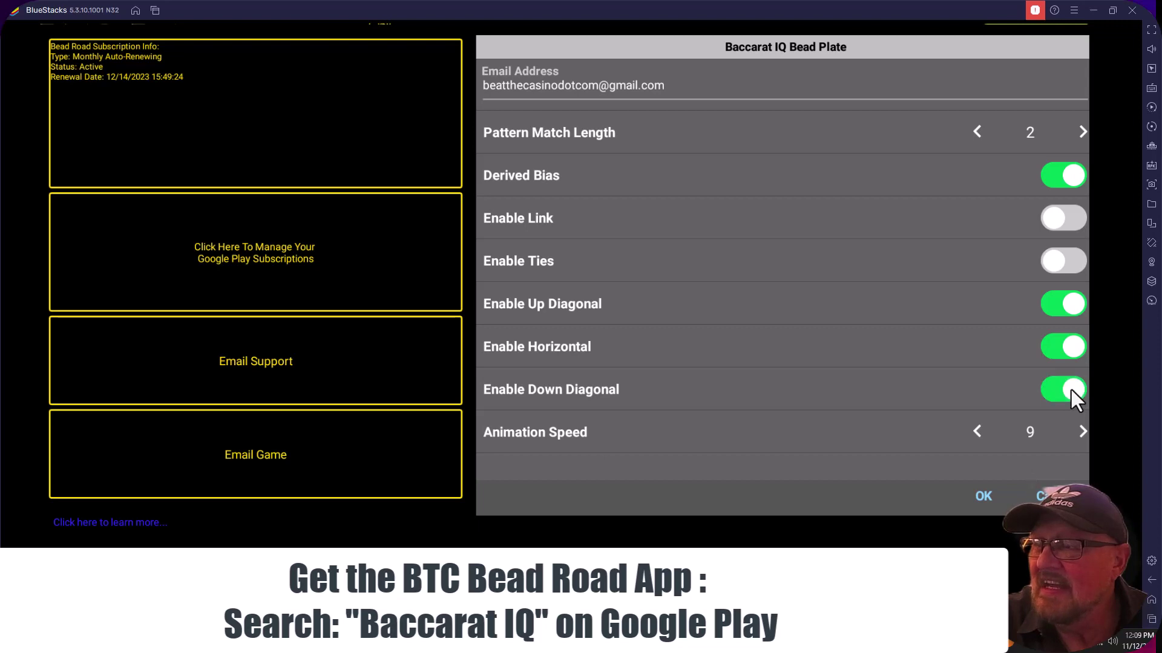
pyautogui.click(986, 496)
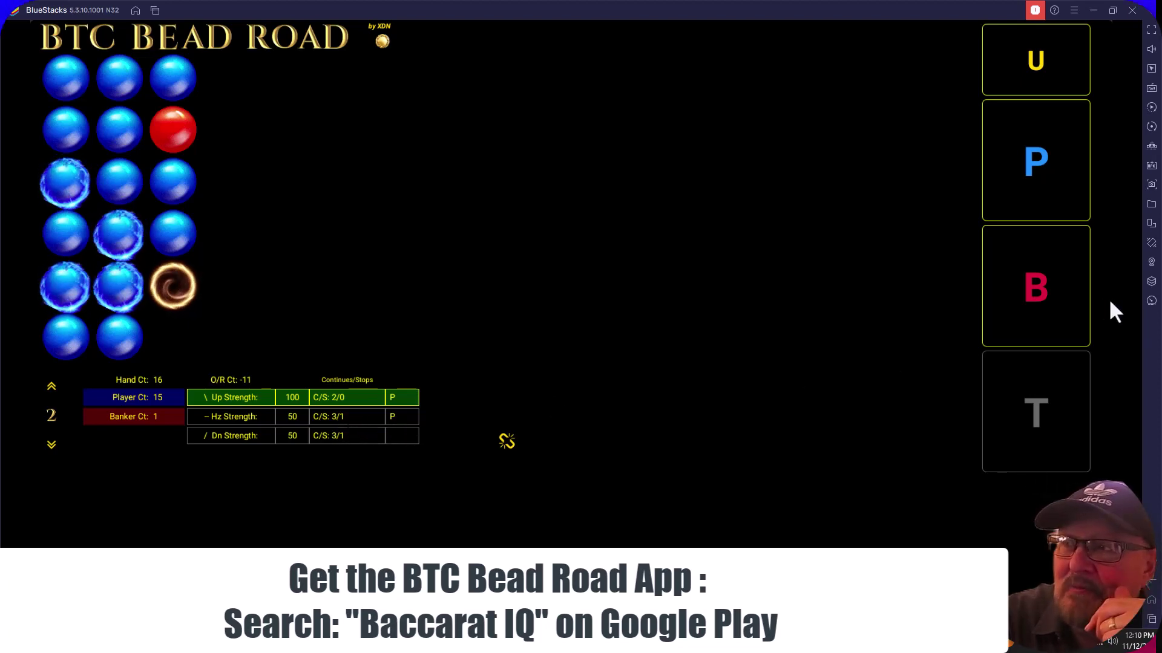
# Enter one Banker result, leaving 15 Player and 2 Banker hands
pyautogui.click(1049, 299)
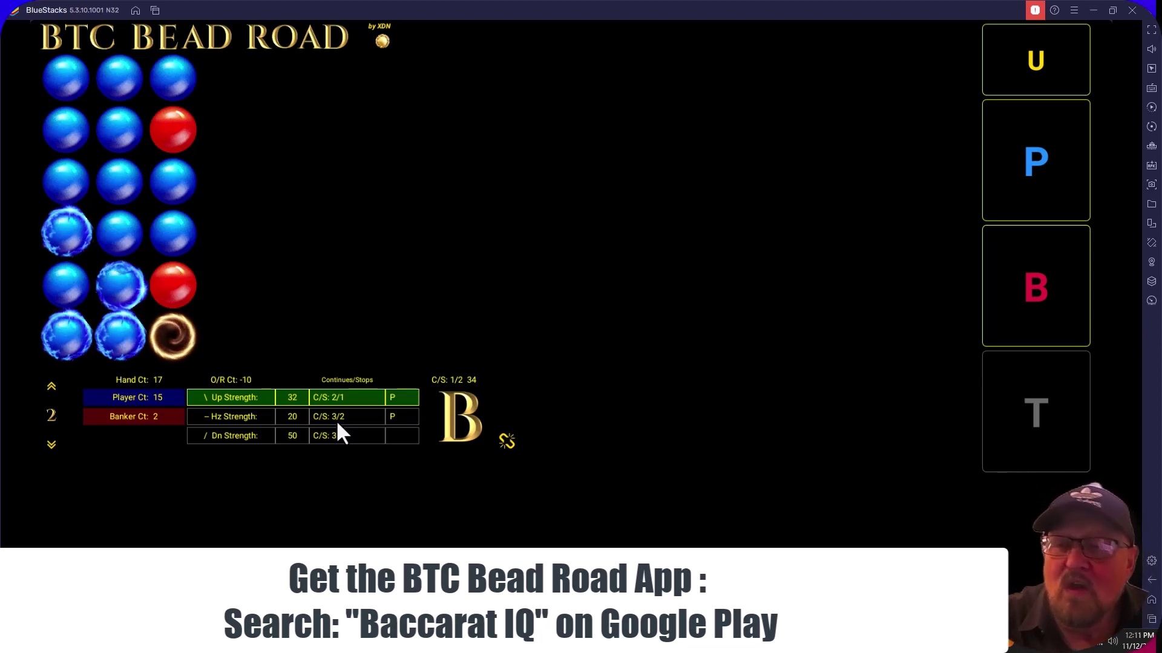
# Turn on Enable Link in the bead plate settings and confirm with OK
pyautogui.click(383, 40)
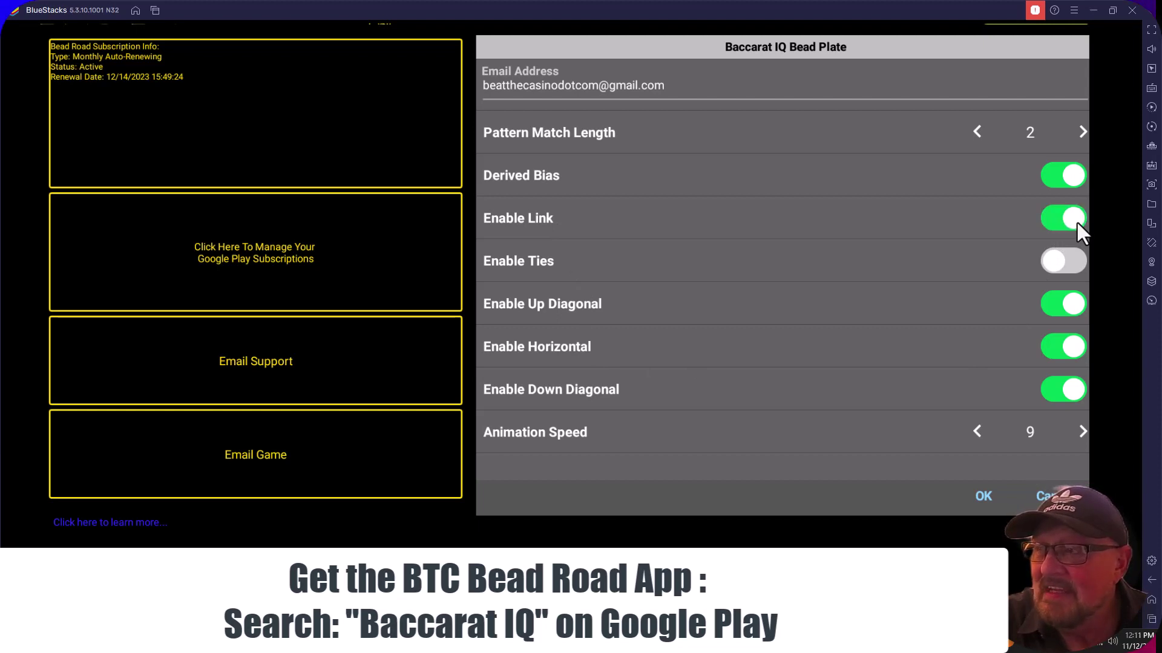
pyautogui.click(988, 495)
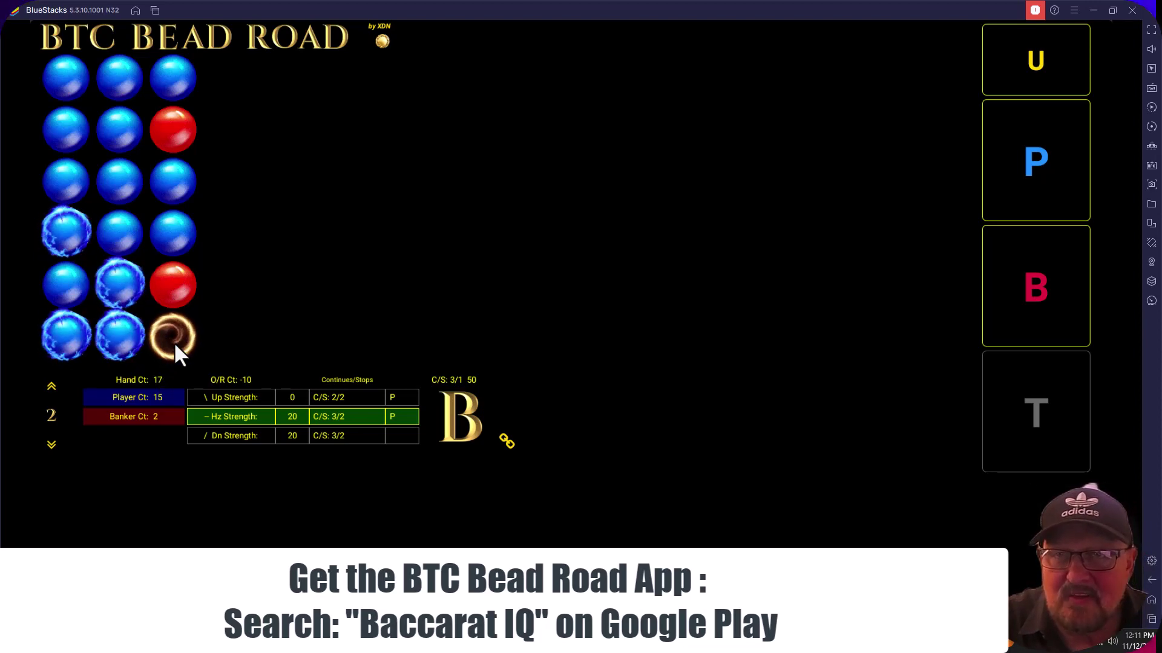
# Add two Player beads, bringing the hand count to 19 with Up and Down strength 20
pyautogui.click(1036, 148)
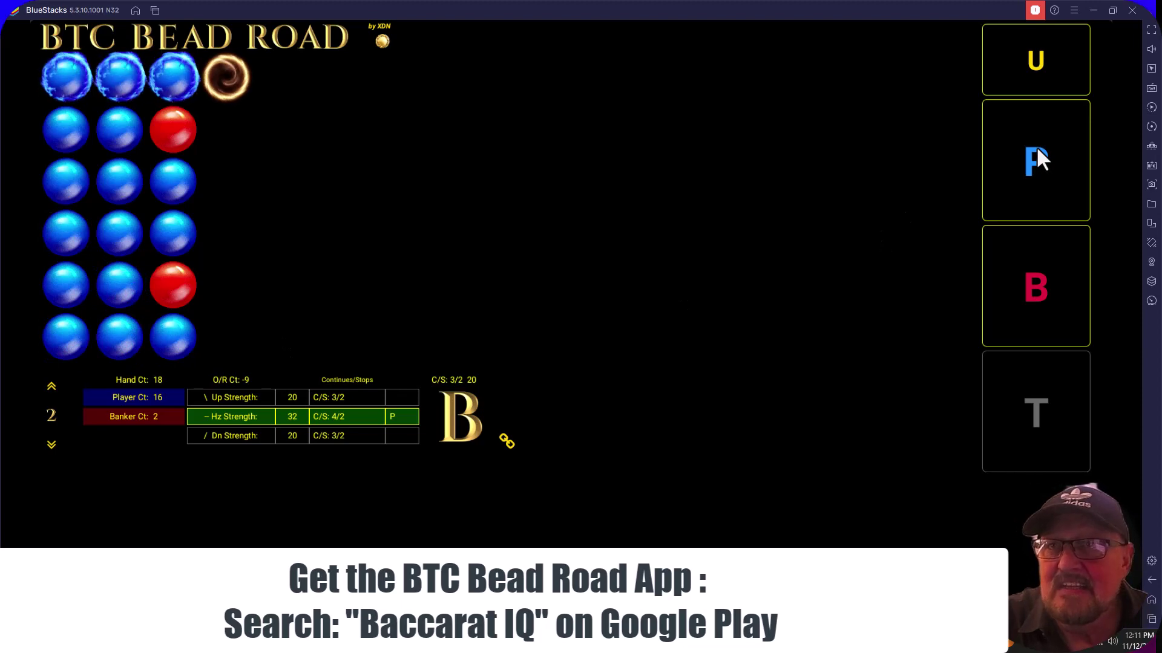
pyautogui.click(1038, 150)
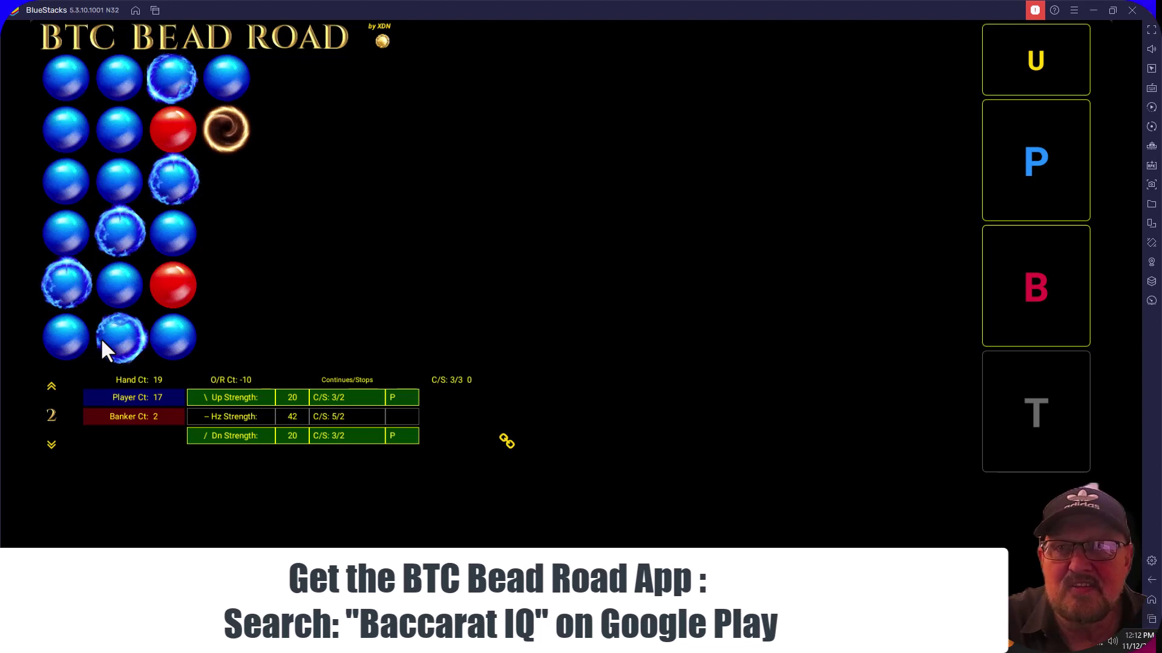
pyautogui.click(506, 444)
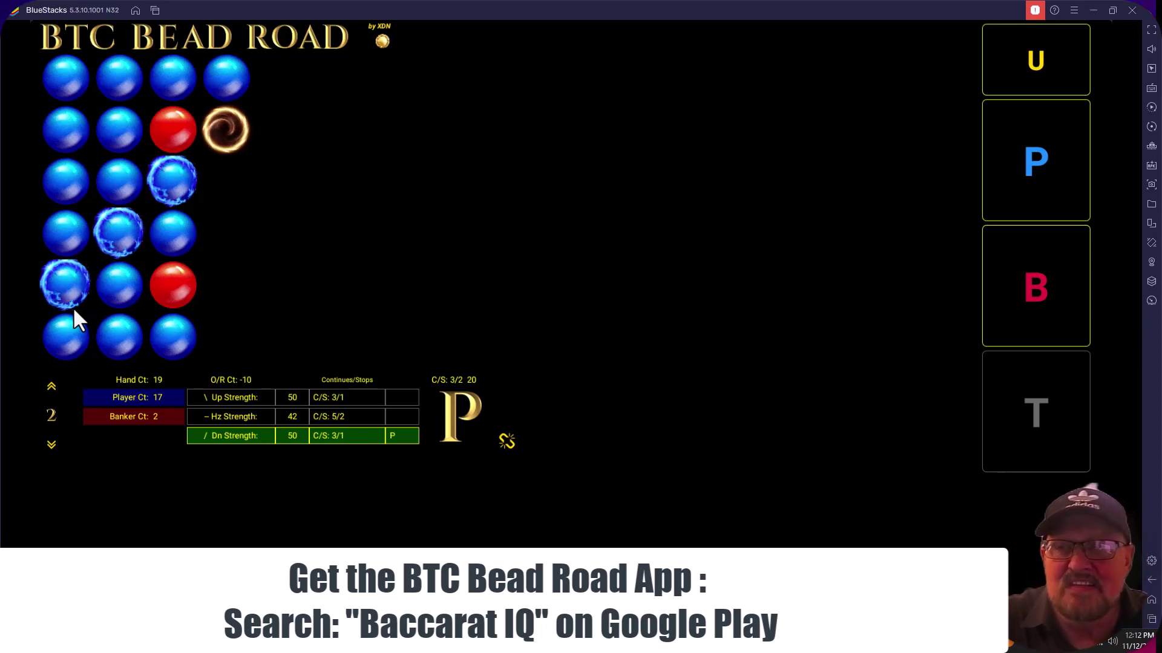
pyautogui.click(506, 440)
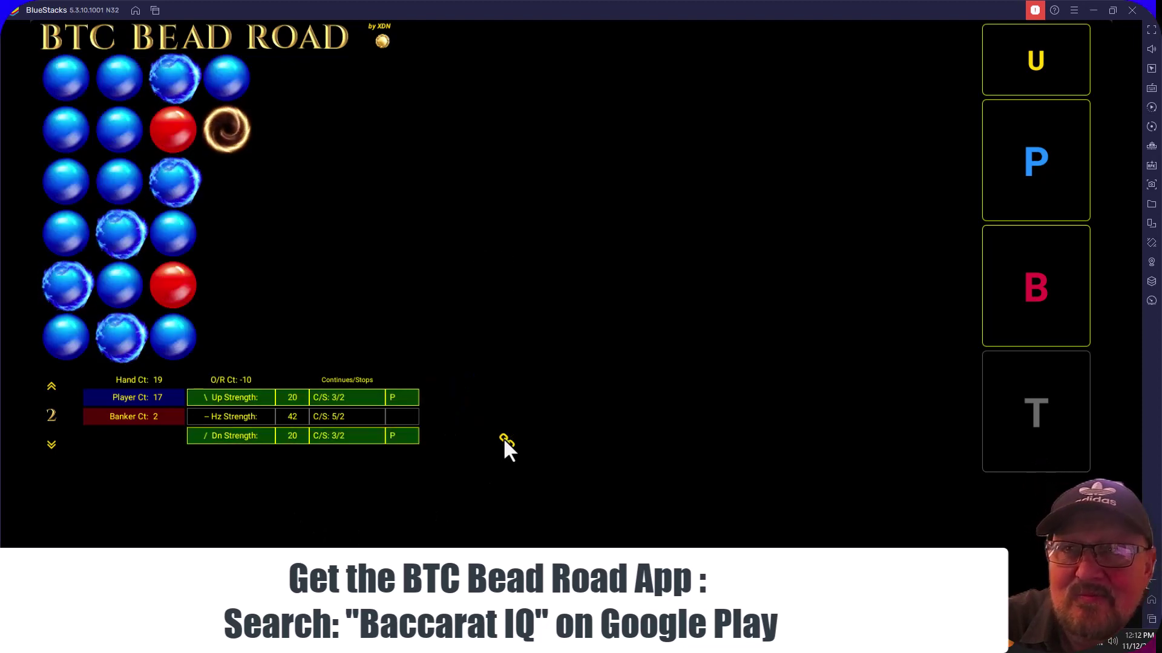